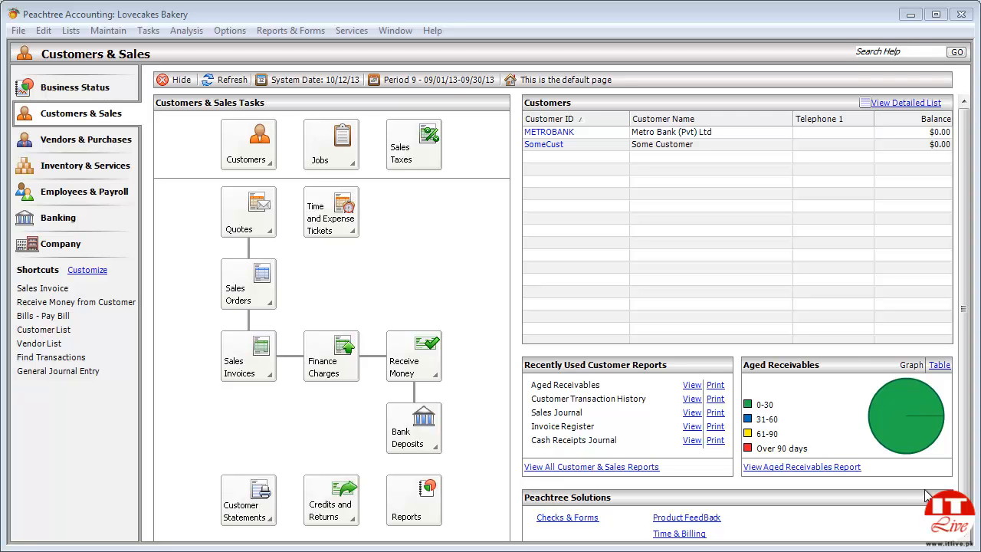
# Open the list of customer letter forms for writing customer letters
pyautogui.click(282, 32)
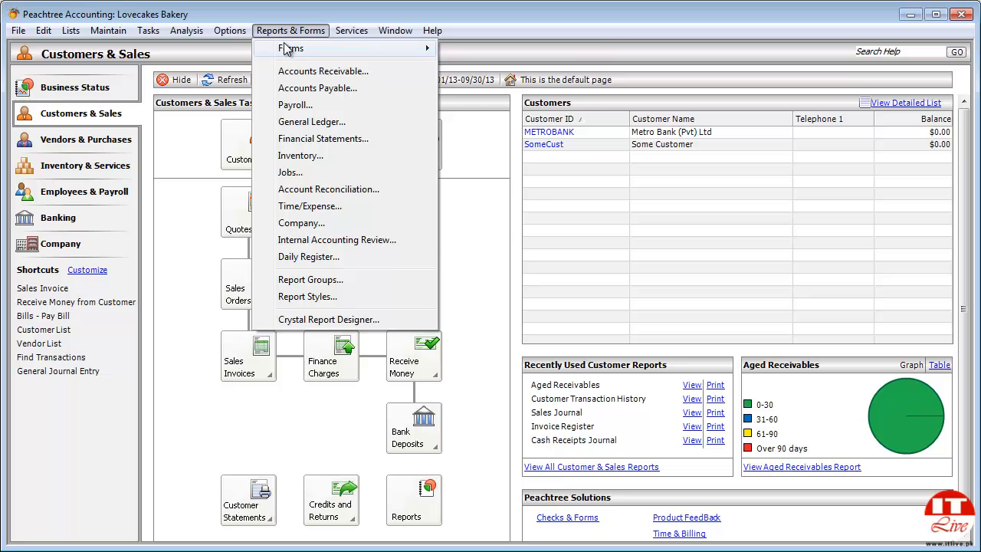
pyautogui.moveTo(285, 48)
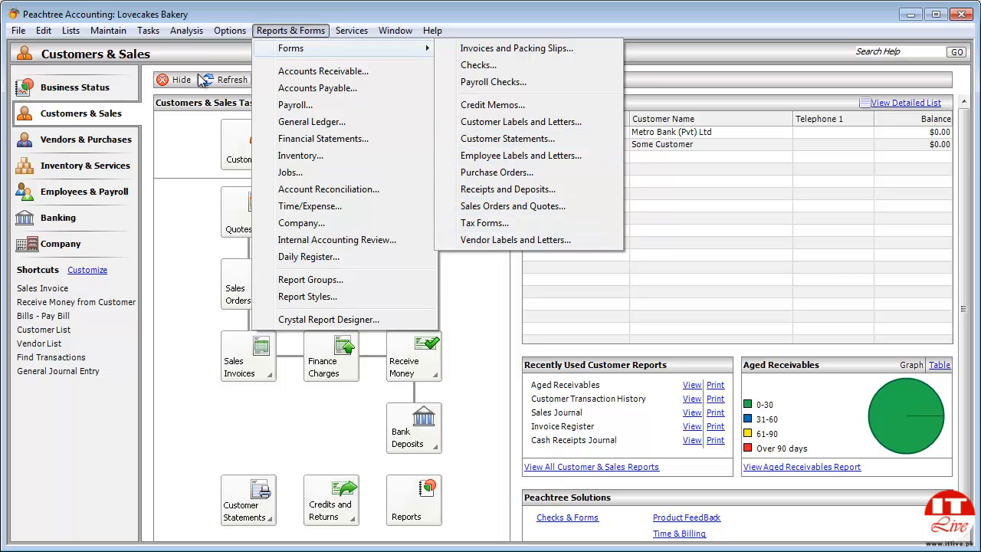
pyautogui.click(154, 33)
pyautogui.click(154, 33)
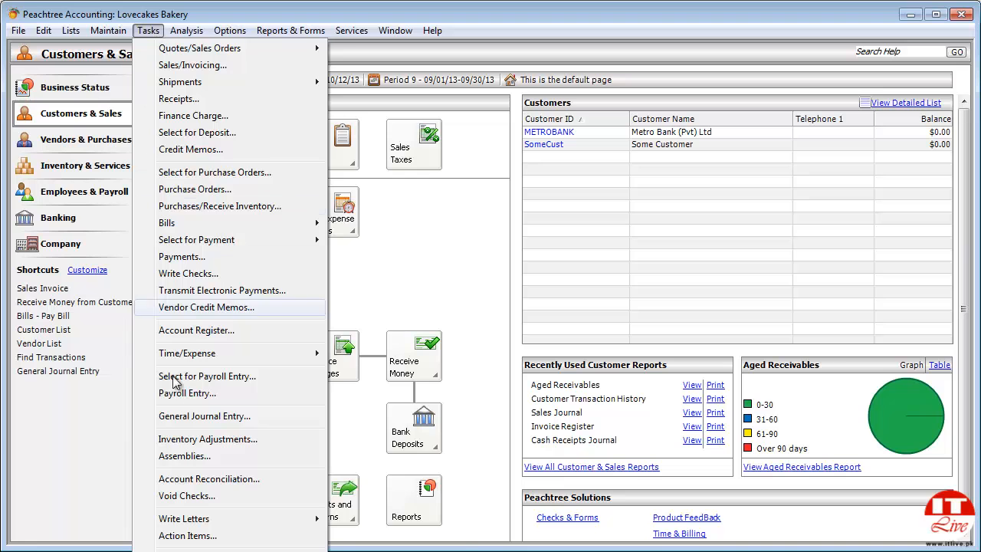
pyautogui.moveTo(168, 521)
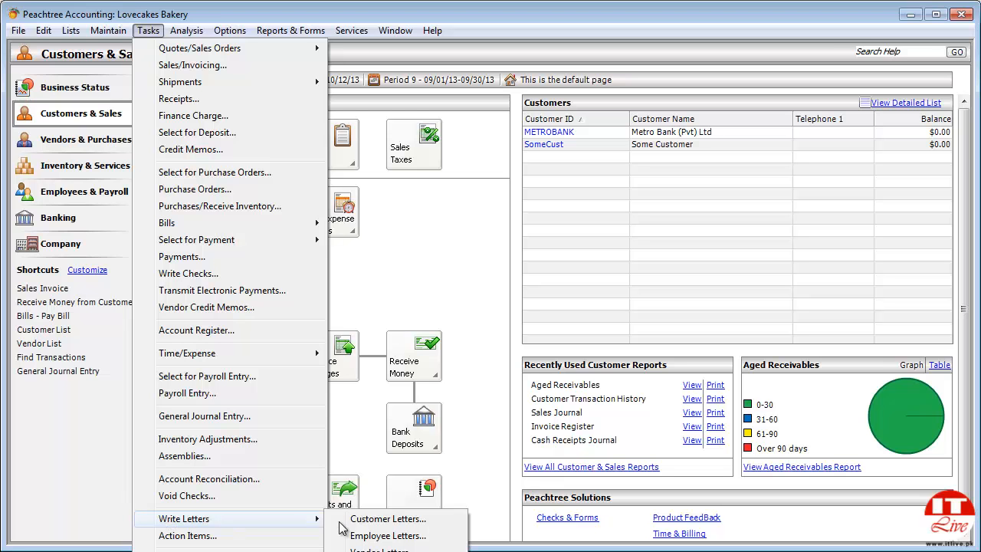
pyautogui.click(383, 519)
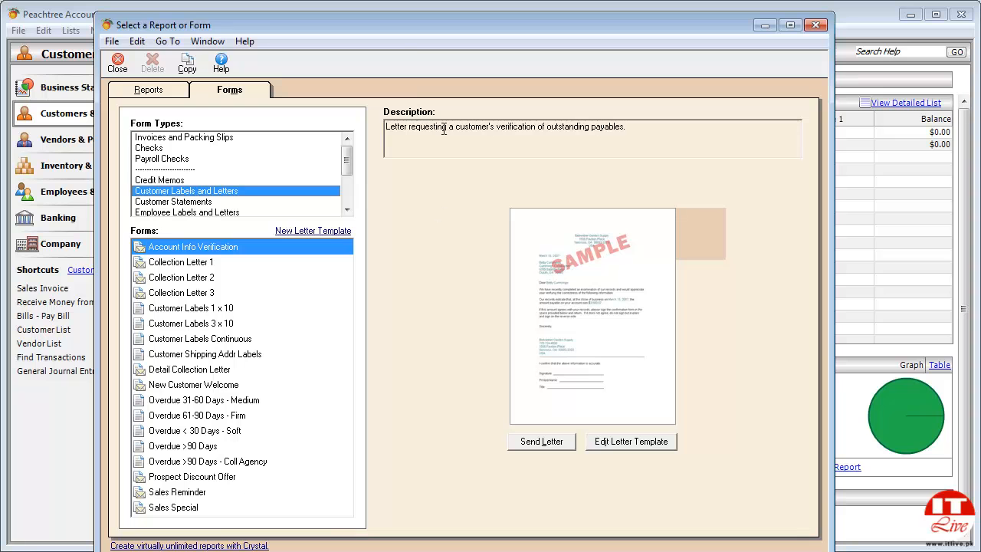
pyautogui.moveTo(377, 28); pyautogui.dragTo(393, 29)
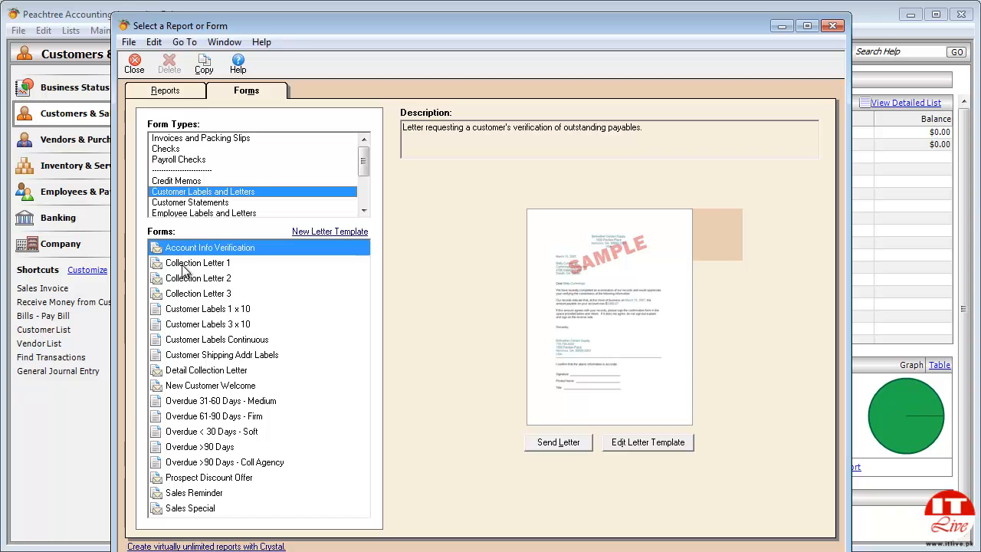
# Preview the Customer Labels 1 x 10, Customer Labels 3 x 10 and New Customer Welcome forms
pyautogui.click(190, 313)
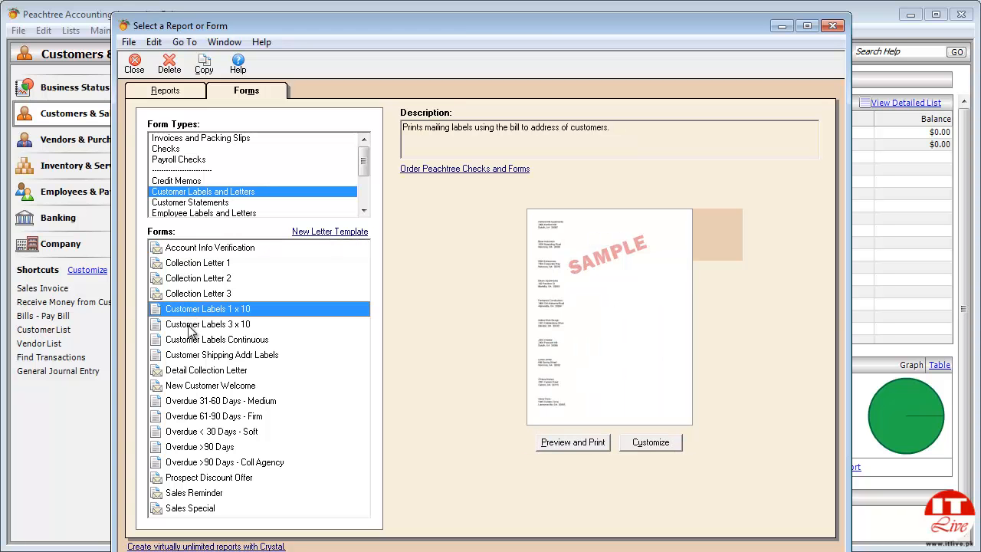
pyautogui.click(193, 330)
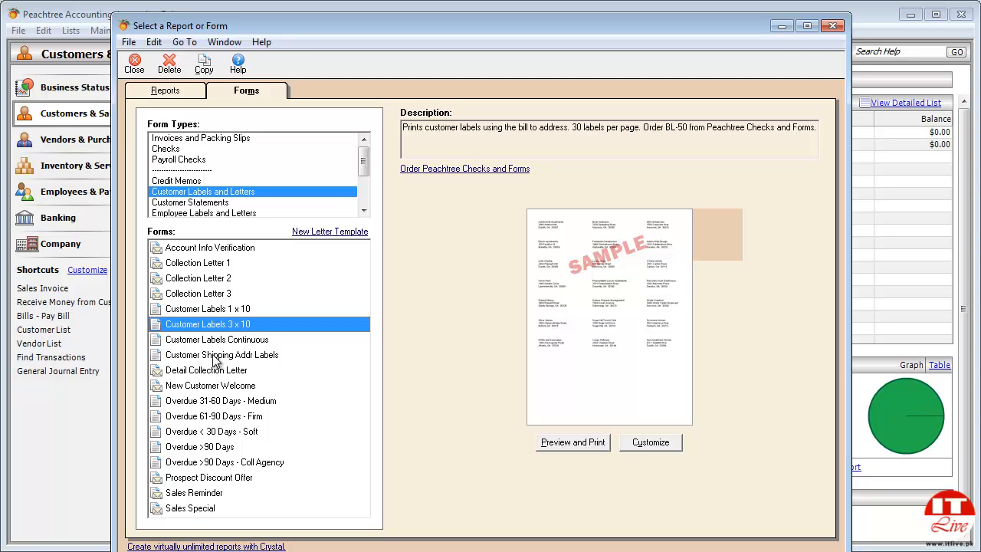
pyautogui.click(181, 389)
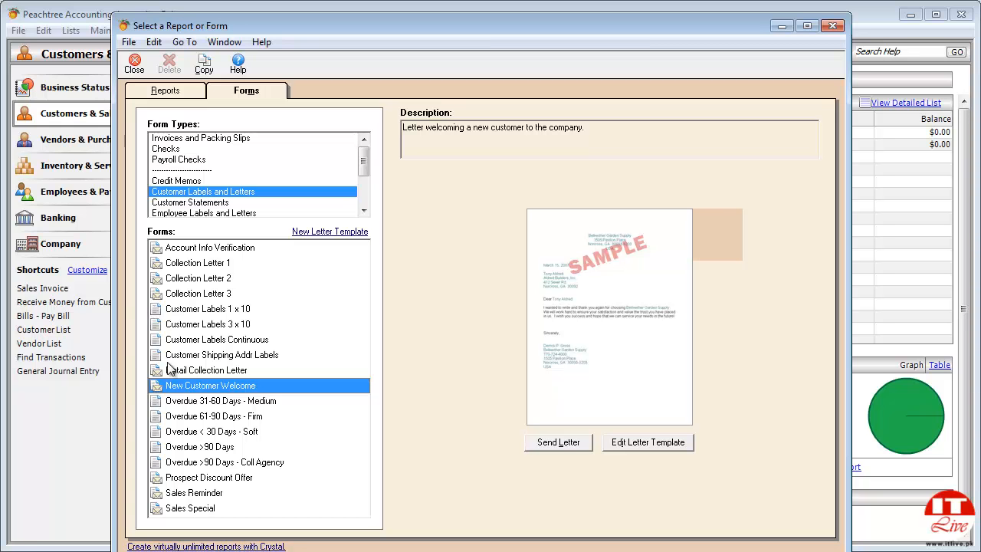
pyautogui.click(179, 309)
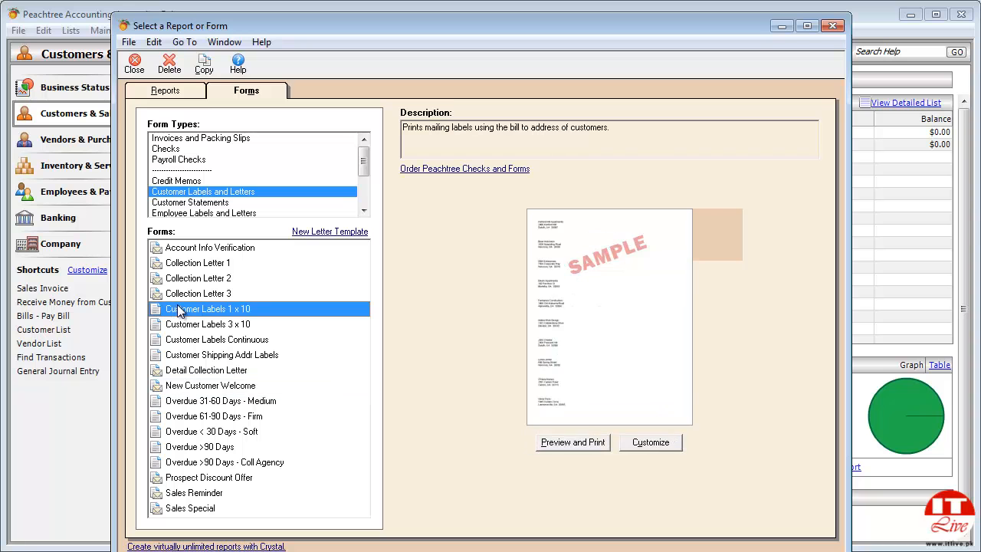
# Open the New Customer Welcome letter template for editing in Word after reviewing its recipient filters and e-mail options
pyautogui.click(173, 386)
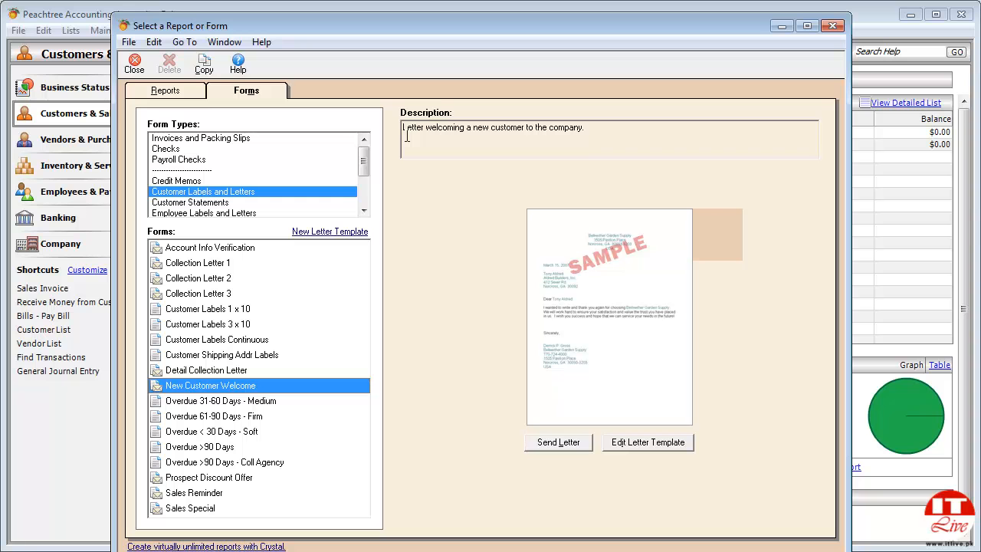
pyautogui.click(623, 445)
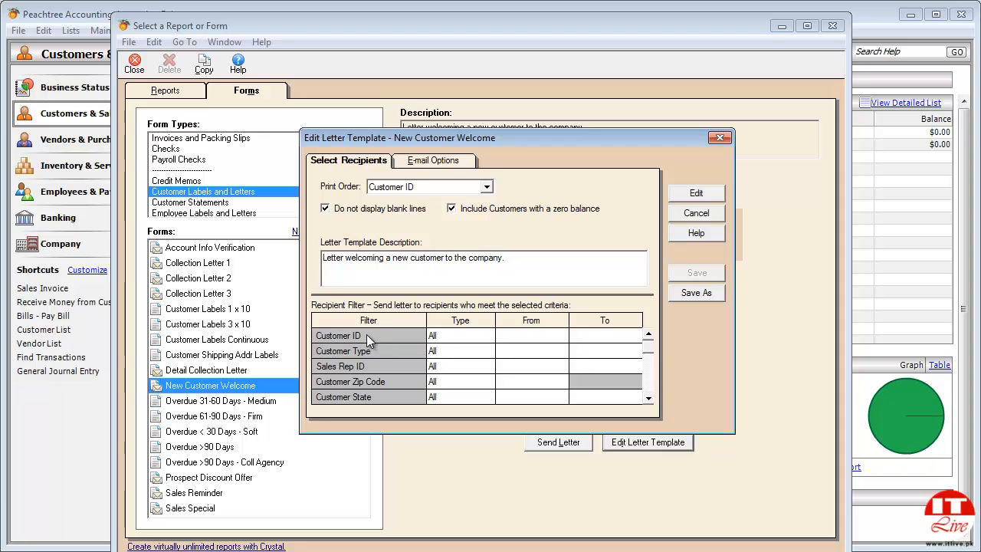
pyautogui.click(344, 368)
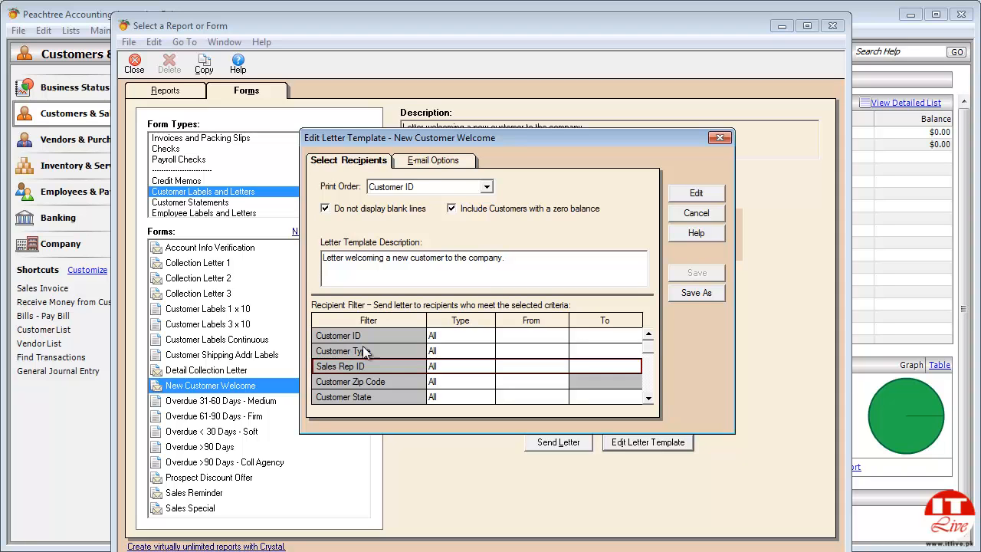
pyautogui.click(413, 165)
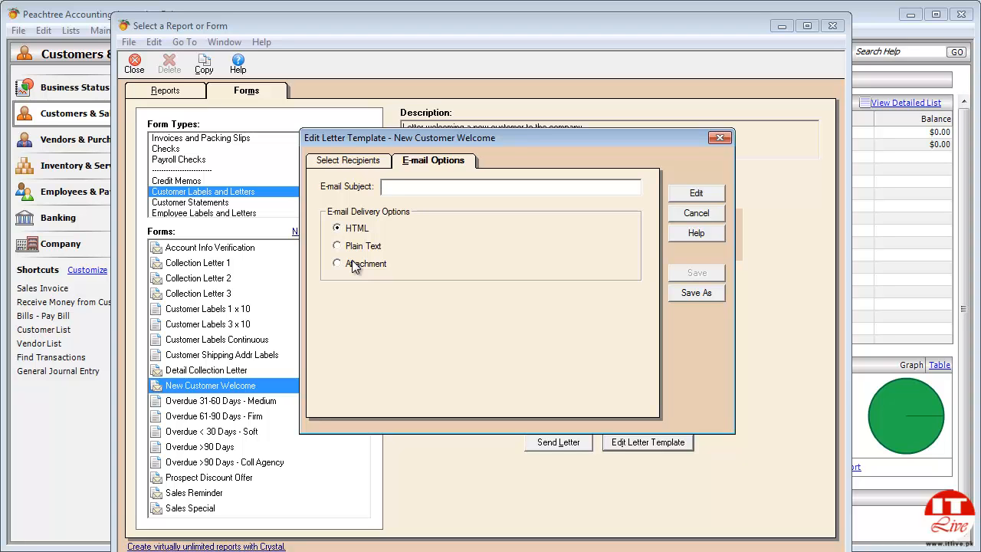
pyautogui.click(689, 199)
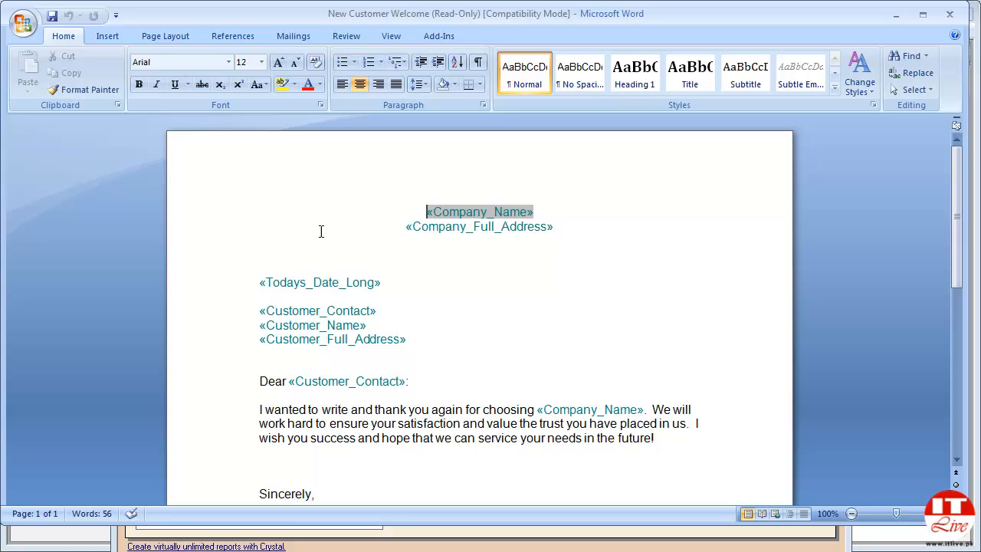
# Examine the date, customer contact, customer name and customer address merge fields at the head of the letter
pyautogui.click(201, 293)
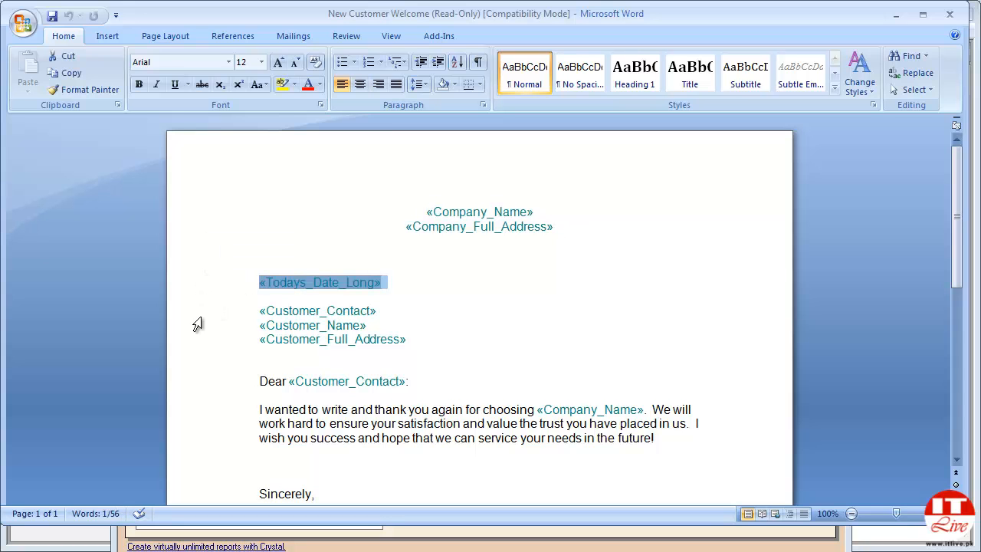
pyautogui.click(198, 319)
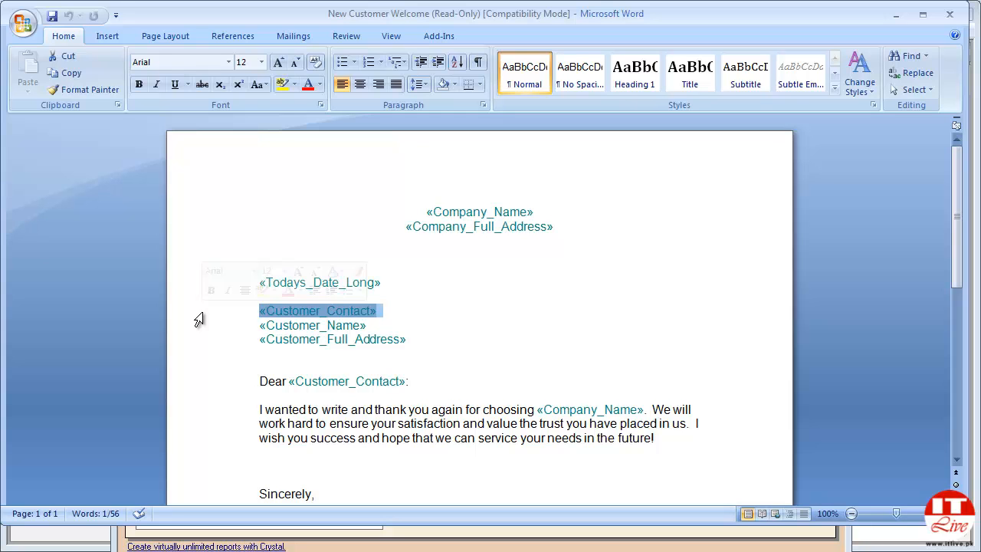
pyautogui.click(184, 333)
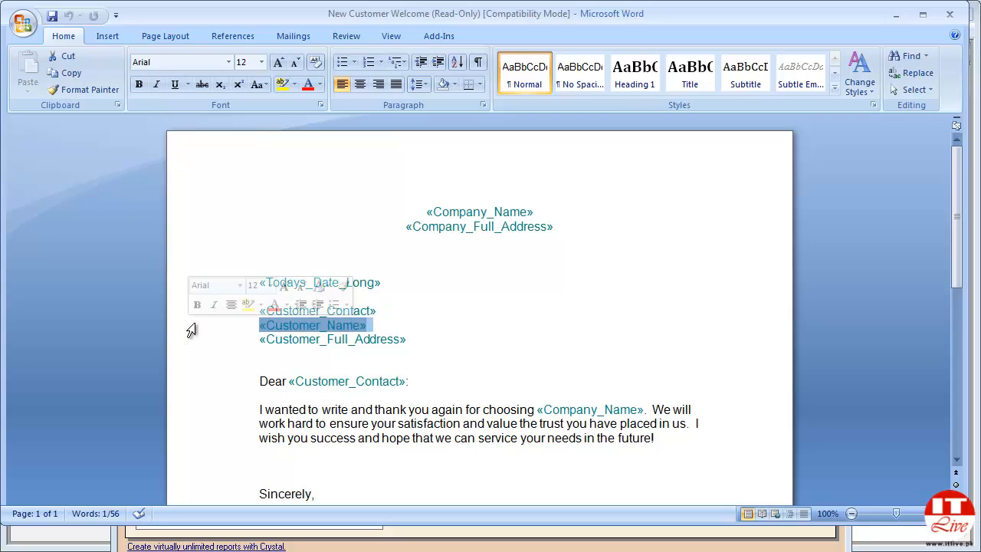
pyautogui.click(187, 342)
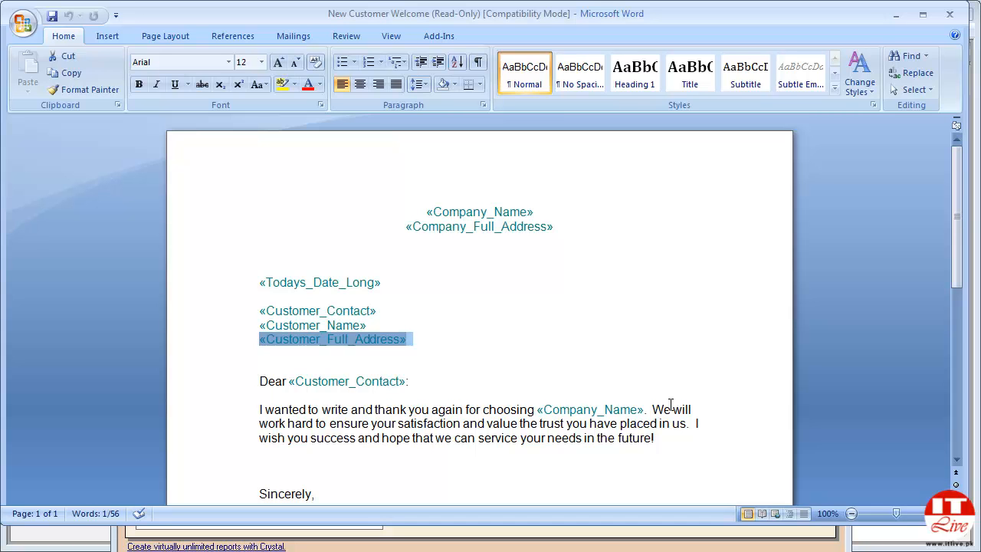
# Start a new paragraph below the letter's body text reading "We have allocated you credit limit of"
pyautogui.click(311, 458)
pyautogui.press('Return')
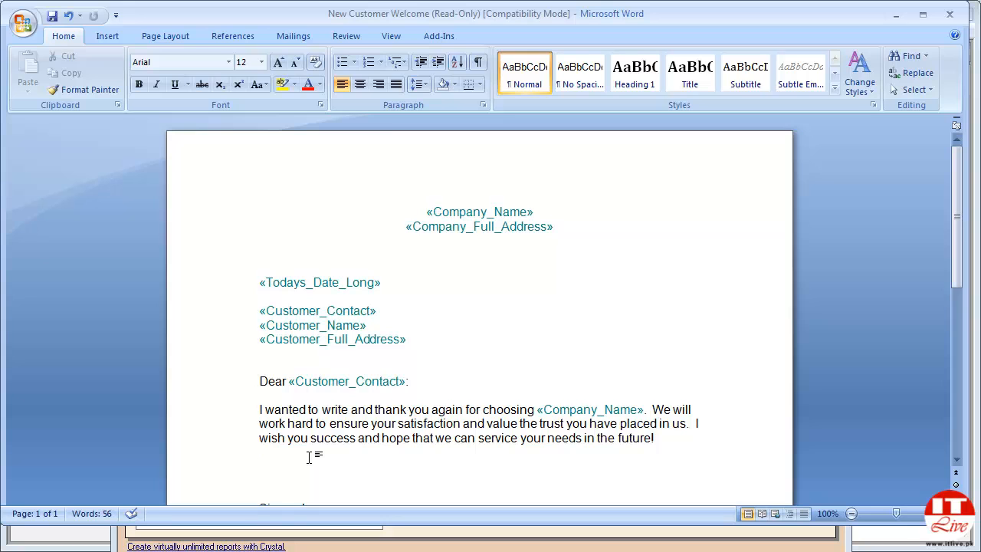
pyautogui.write('We have allocate')
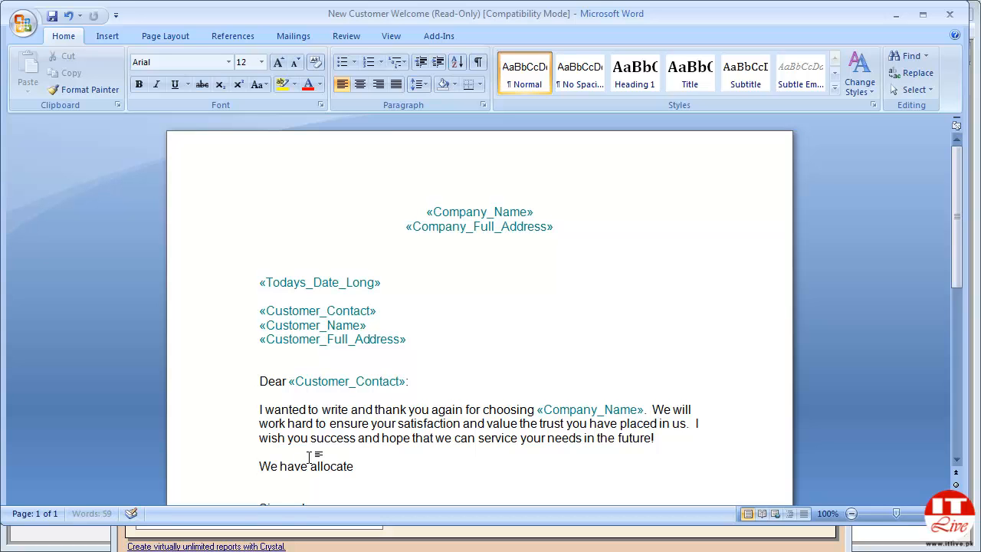
pyautogui.write('d you credit limit of')
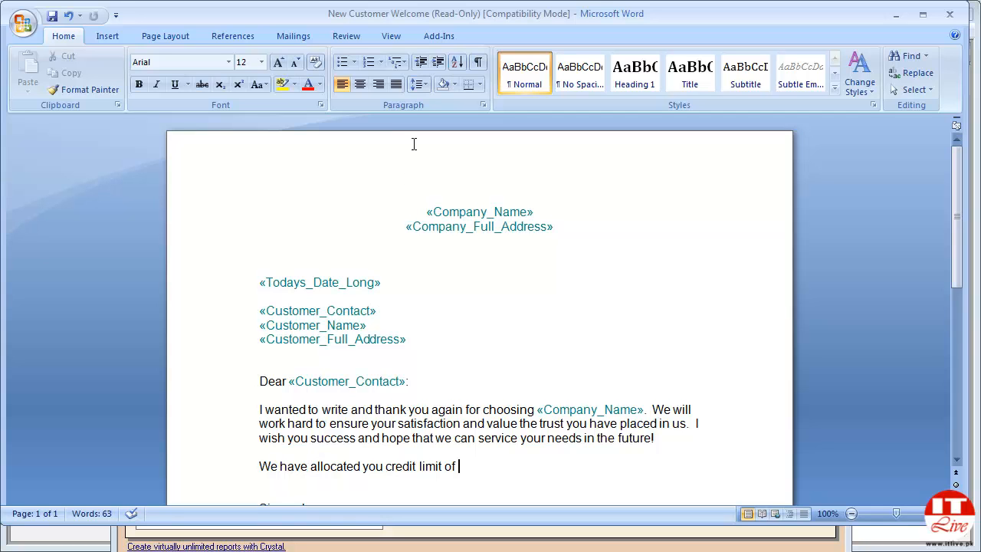
# Insert the Customer Credit Limit merge field at the end of the new sentence
pyautogui.click(427, 37)
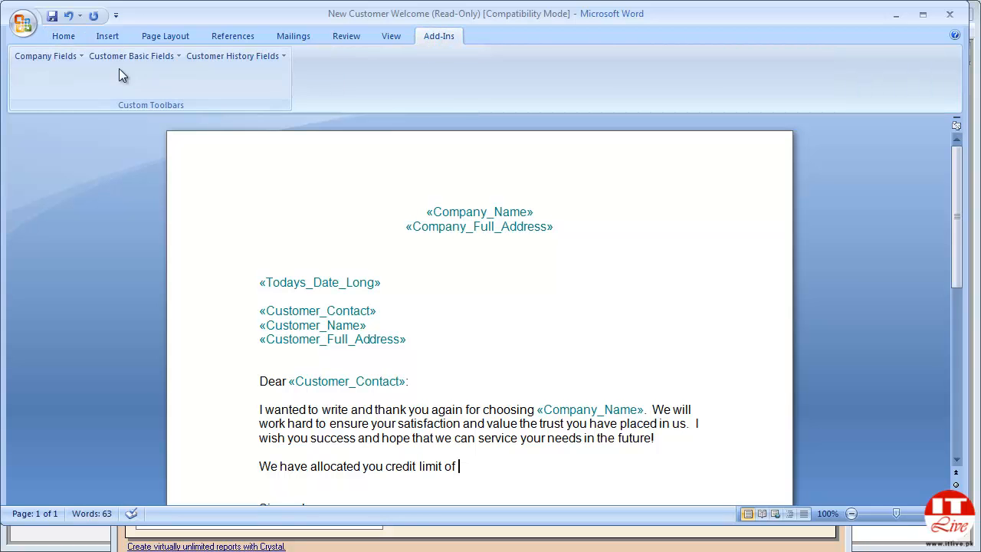
pyautogui.click(58, 60)
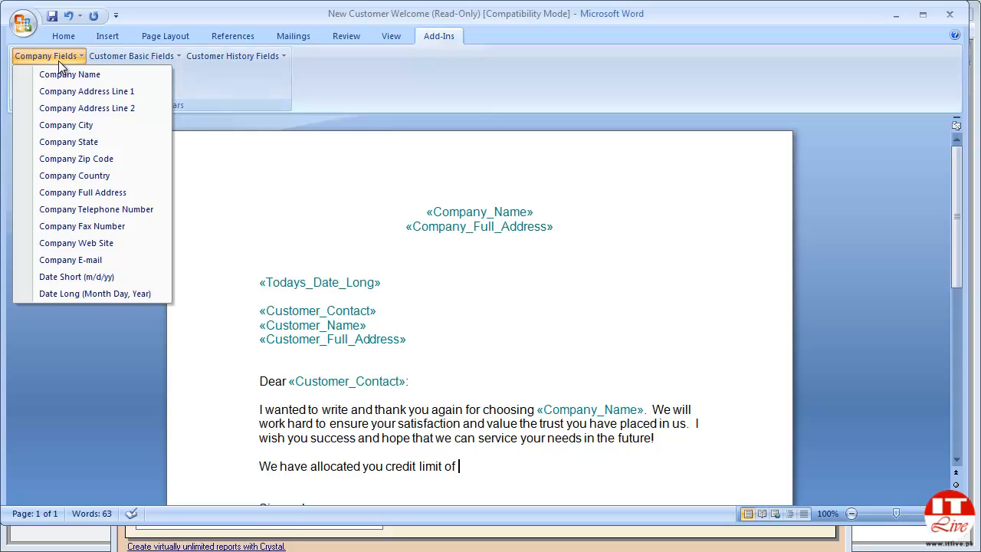
pyautogui.click(108, 57)
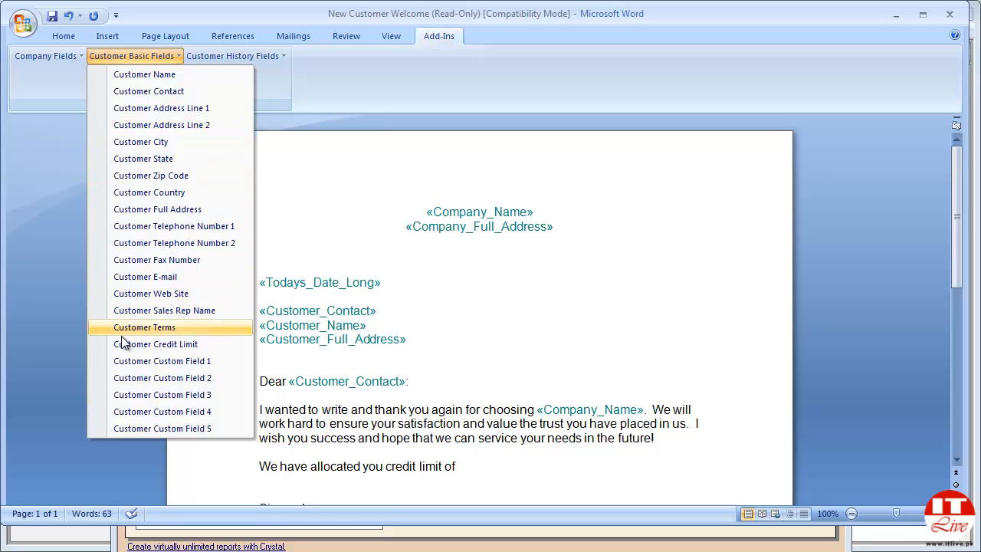
pyautogui.click(153, 344)
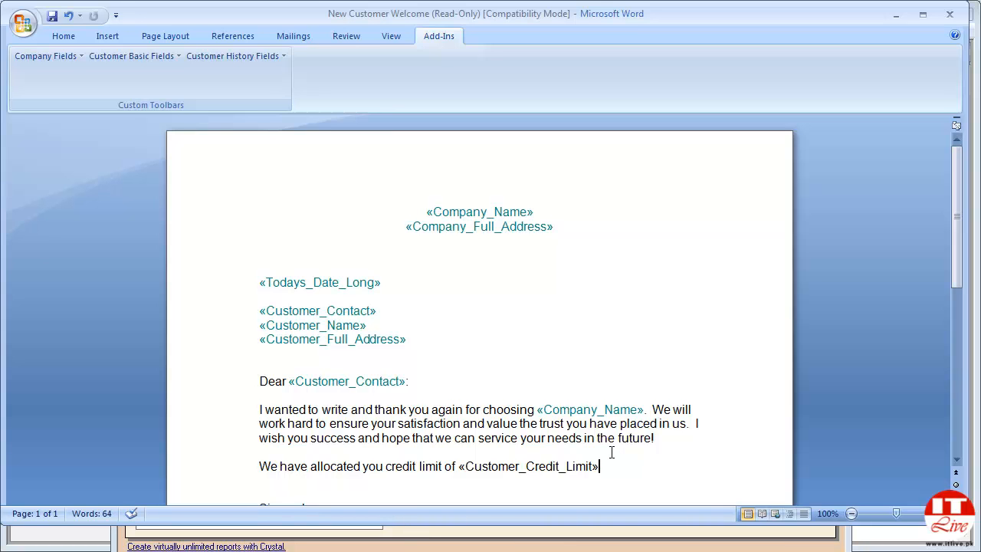
# Continue the paragraph after the credit limit field with ", If you require more credit limit, please let us know."
pyautogui.write(',')
pyautogui.write(' If you are')
pyautogui.write(' satis')
pyautogui.press('BackSpace')
pyautogui.press('BackSpace')
pyautogui.press('BackSpace')
pyautogui.press('BackSpace')
pyautogui.press('BackSpace')
pyautogui.press('BackSpace')
pyautogui.press('BackSpace')
pyautogui.press('BackSpace')
pyautogui.press('BackSpace')
pyautogui.write('req')
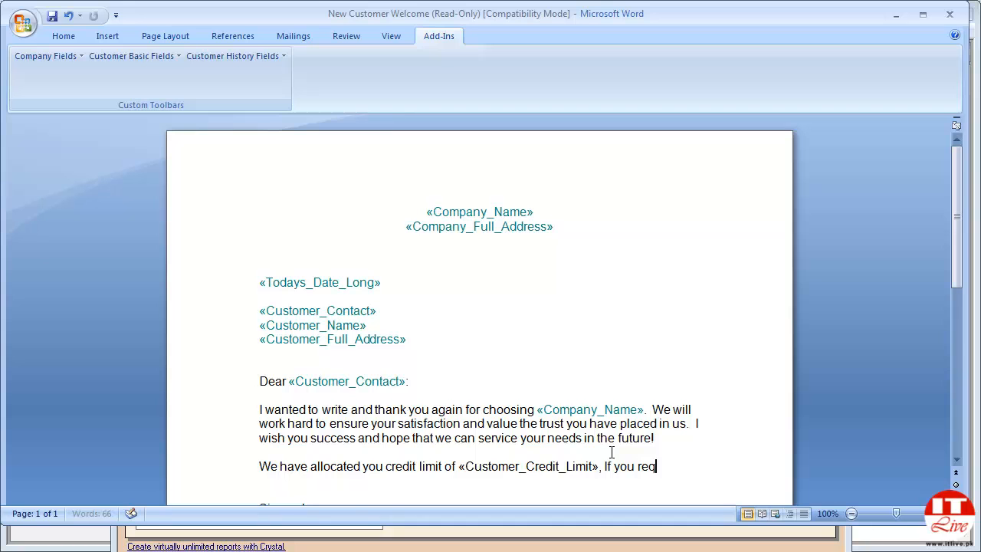
pyautogui.write('uire more cre')
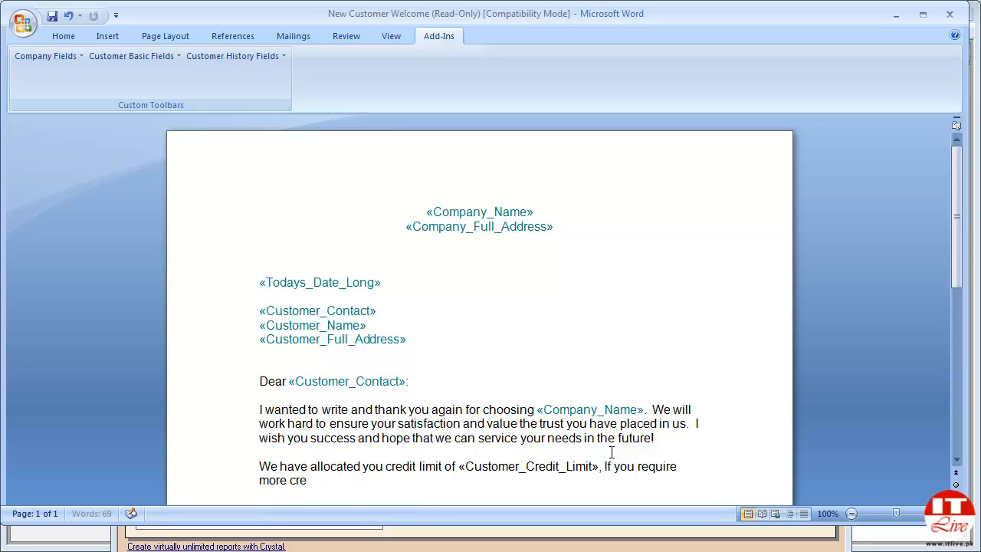
pyautogui.write('dit limit, please let us know')
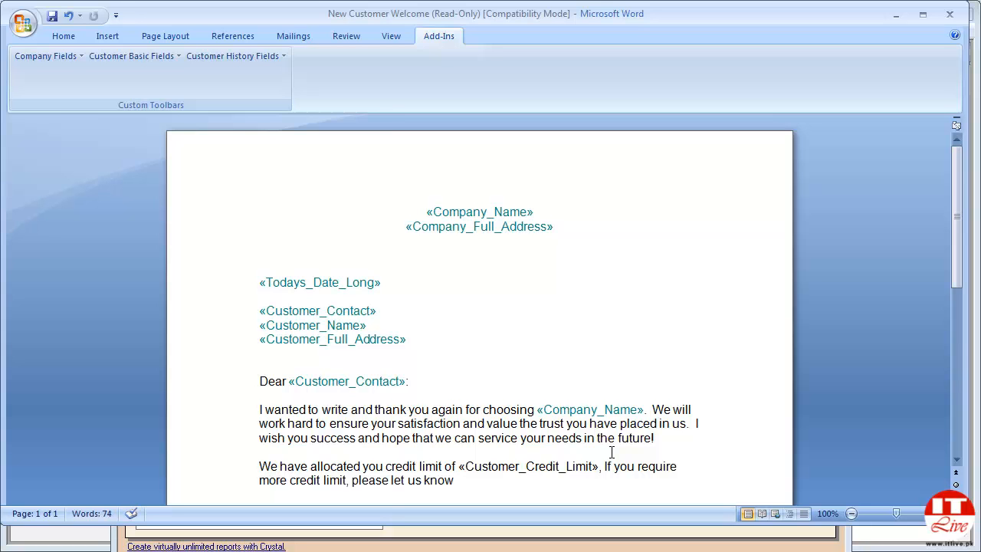
pyautogui.write('.')
# Examine the sales rep and company merge fields in the letter's closing block, then return to the letter's beginning
pyautogui.scroll(-3, 538, 375)
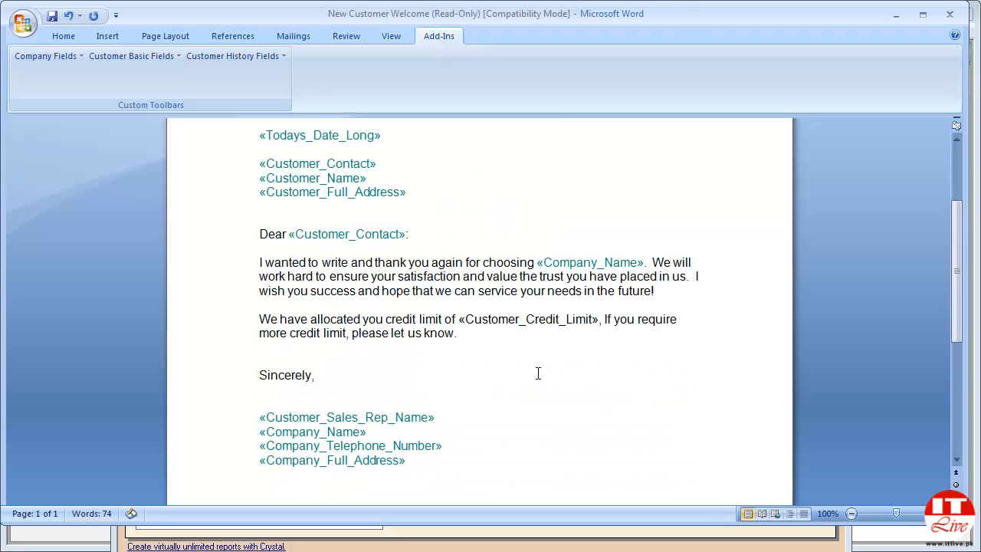
pyautogui.click(198, 426)
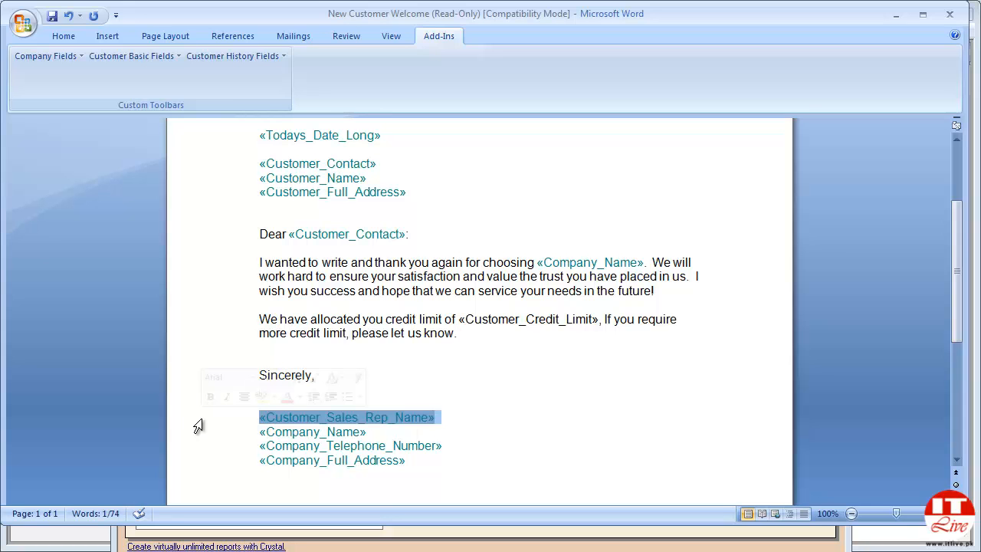
pyautogui.click(190, 434)
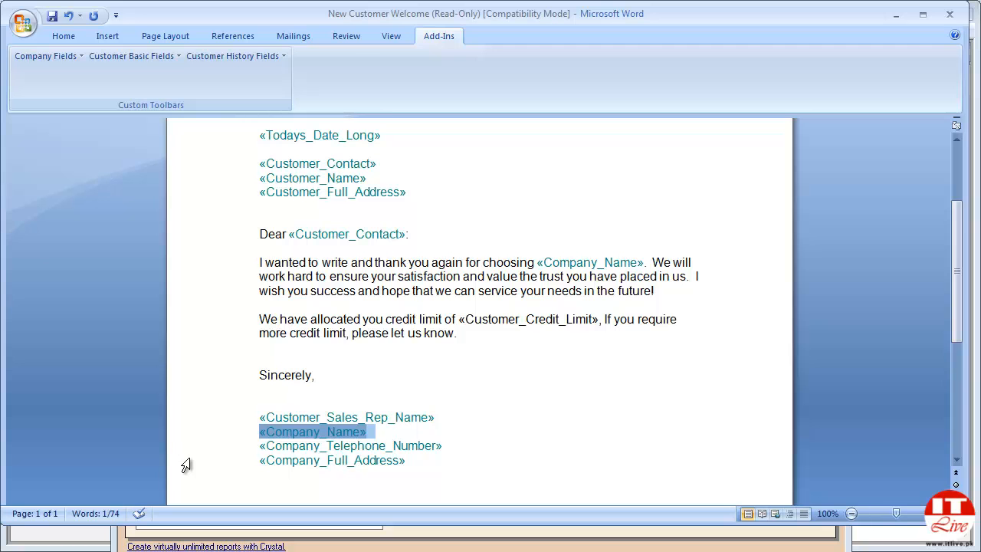
pyautogui.click(461, 393)
pyautogui.scroll(4, 462, 393)
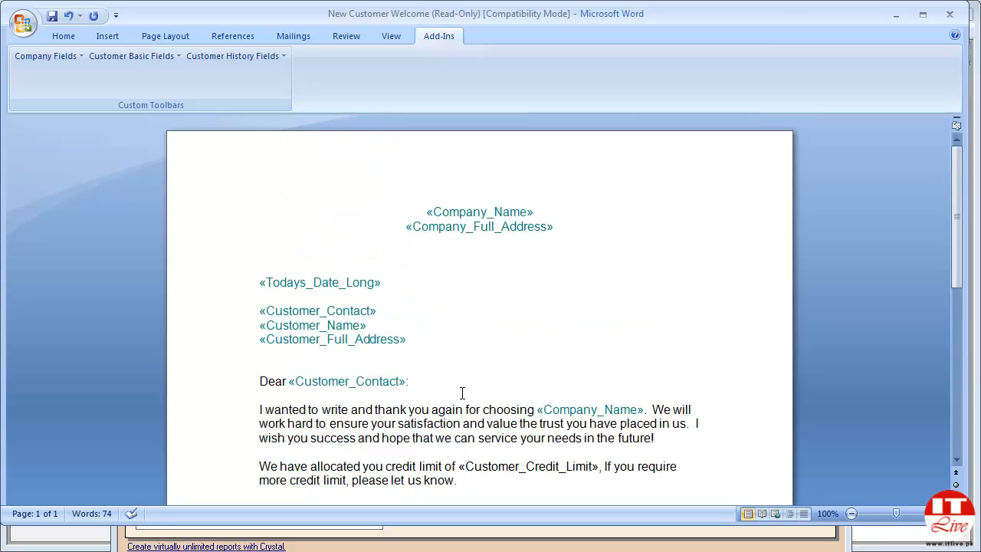
# Save the edited letter template as "New Customer Welcome - 2" in the Customer letters folder, keeping Word 97-2003 format, and close it
pyautogui.click(54, 18)
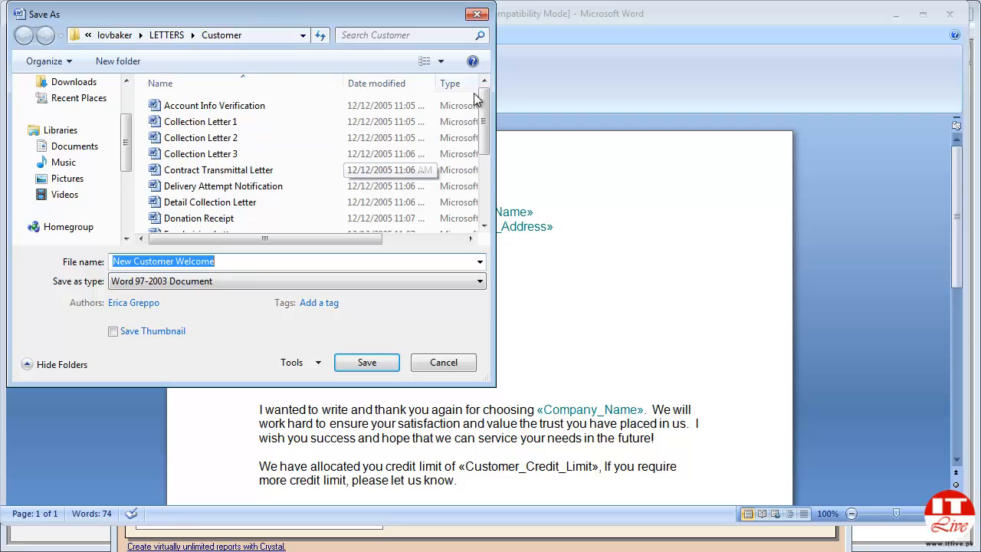
pyautogui.moveTo(490, 107); pyautogui.dragTo(492, 147)
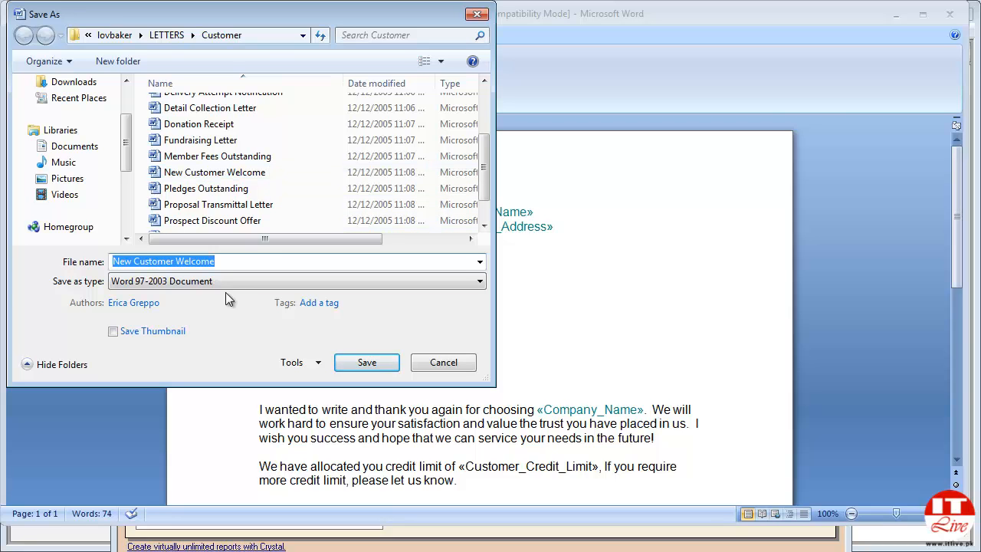
pyautogui.click(227, 262)
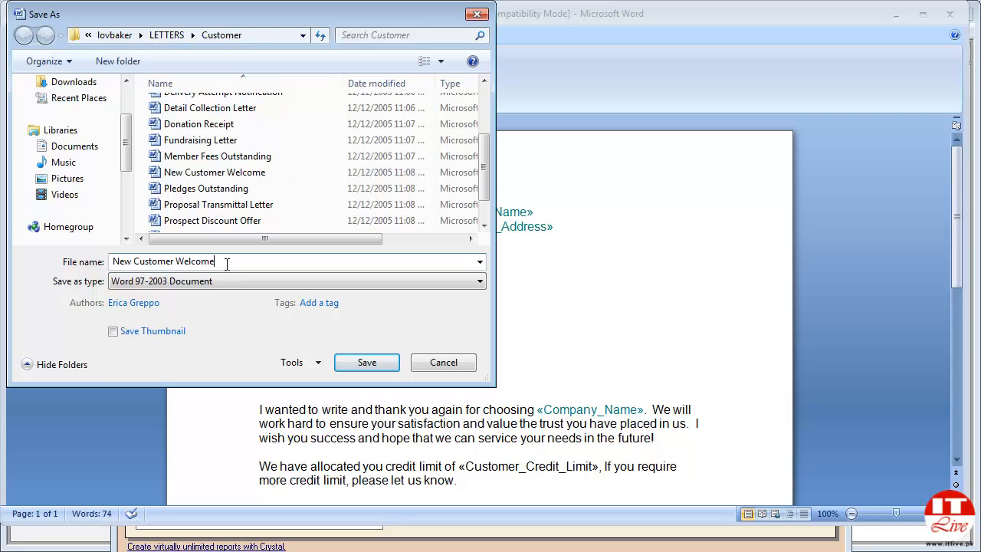
pyautogui.write('- 2')
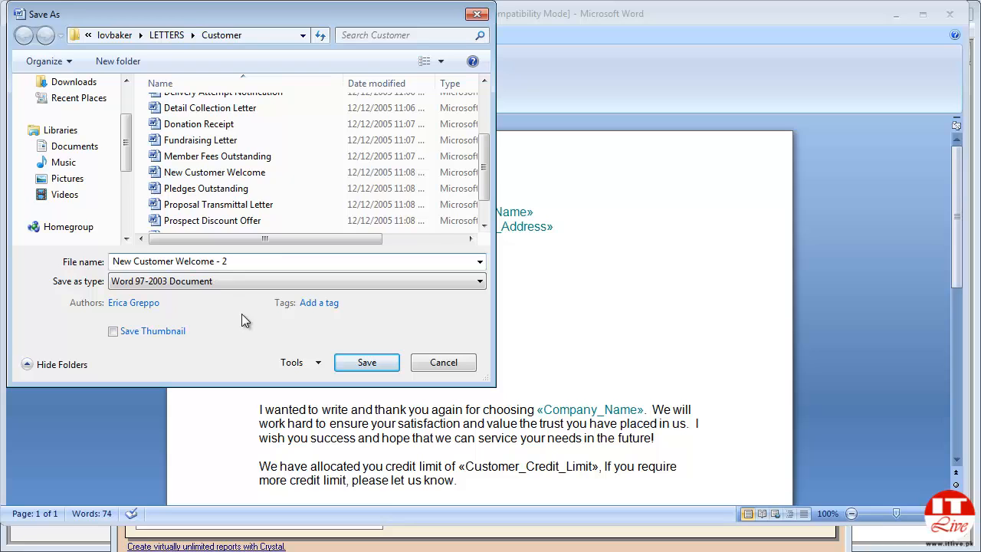
pyautogui.click(364, 362)
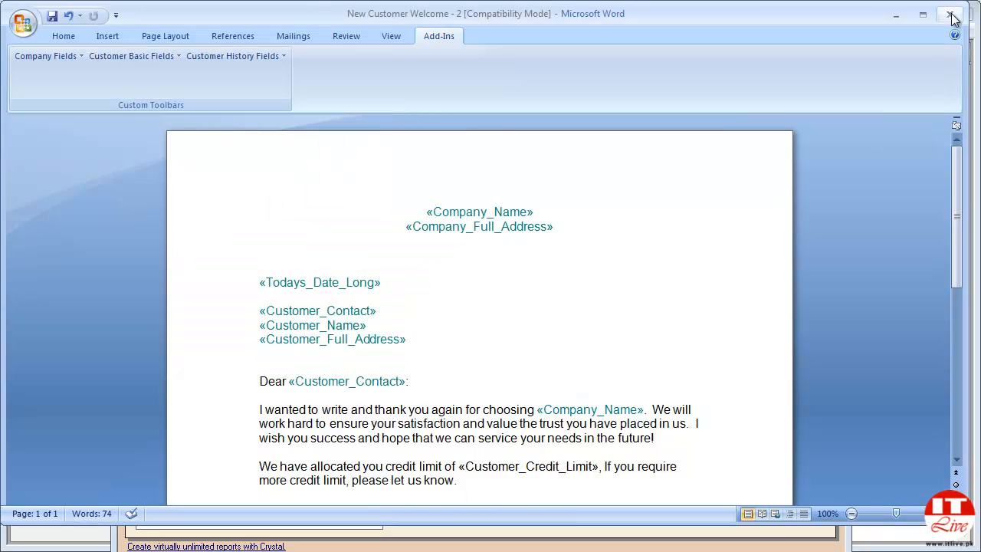
pyautogui.click(951, 16)
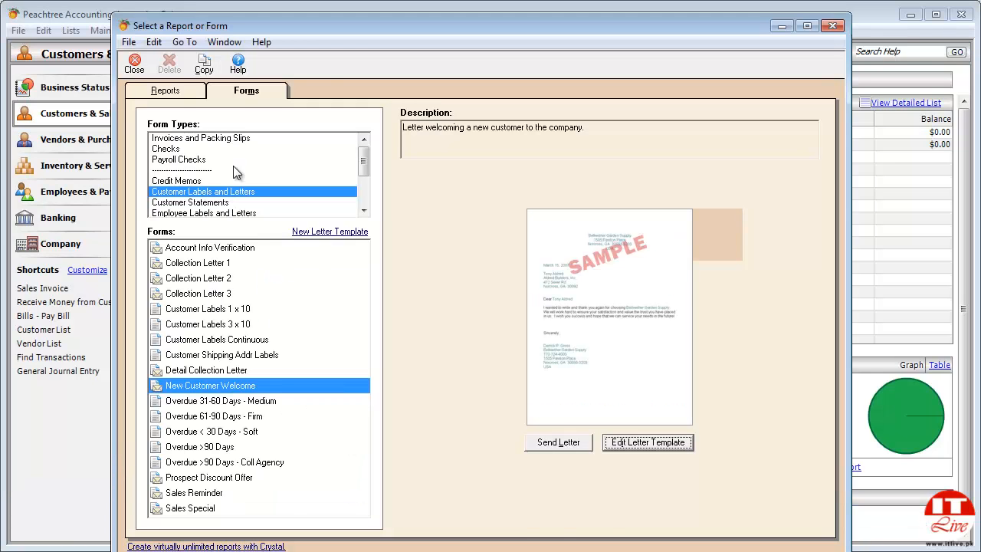
# Reopen the Customer Labels and Letters forms in Peachtree and generate the New Customer Welcome - 2 letter in Word for all customers
pyautogui.click(136, 67)
pyautogui.click(310, 31)
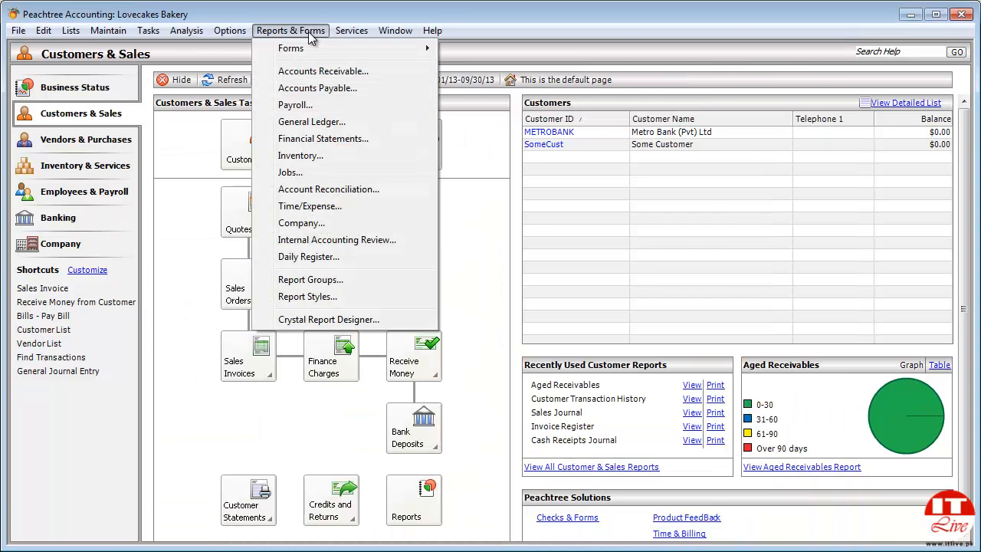
pyautogui.moveTo(333, 47)
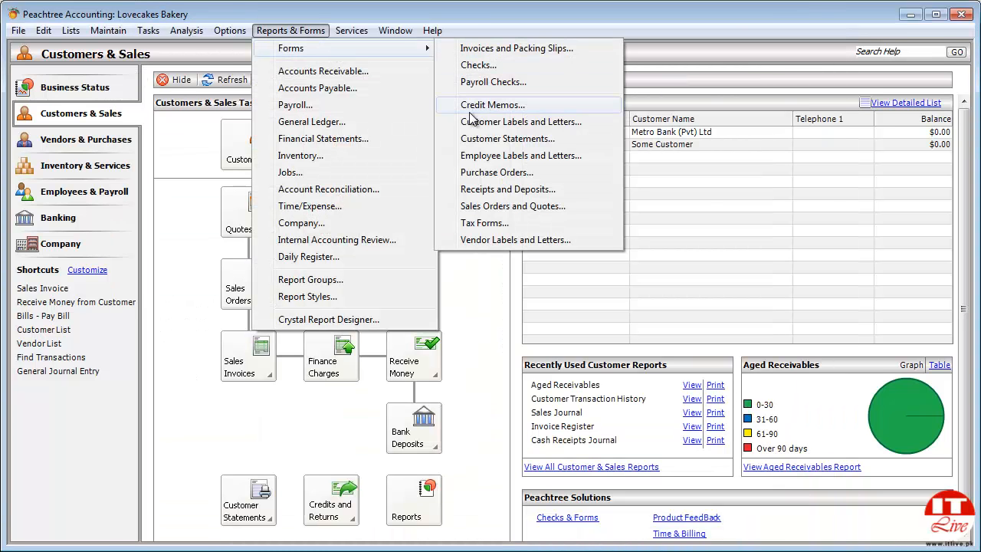
pyautogui.click(467, 122)
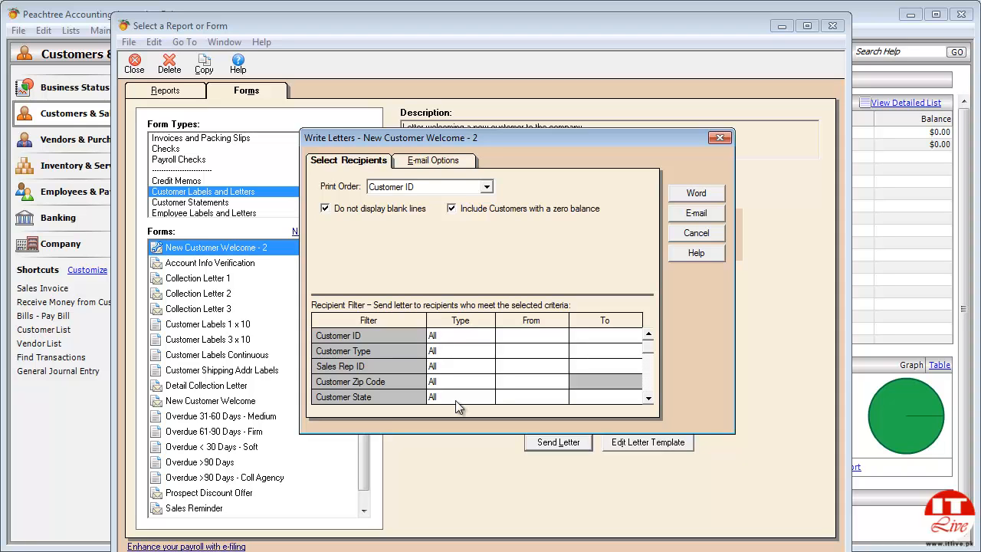
pyautogui.click(682, 194)
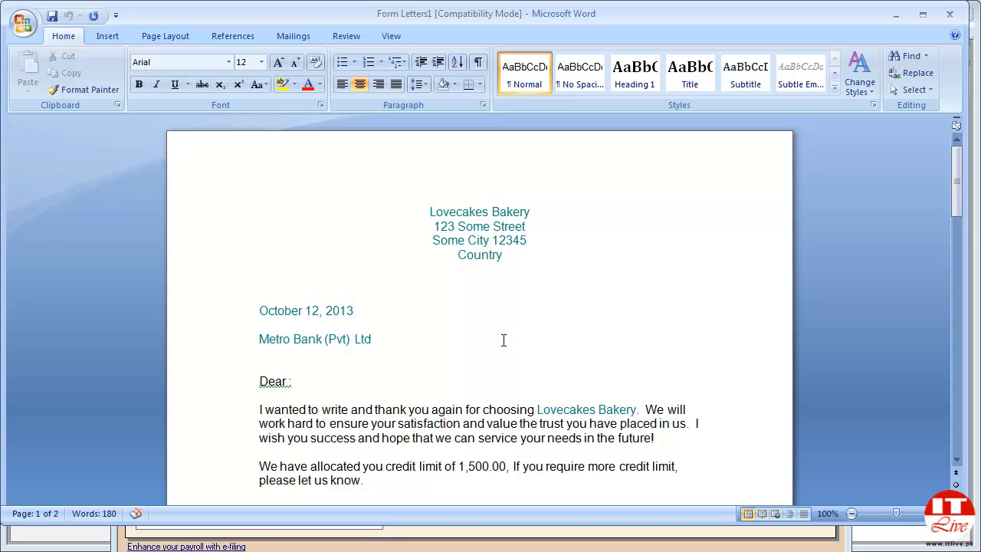
# Review the first merged letter's company address, customer block, greeting, credit limit amount and closing block
pyautogui.moveTo(956, 192); pyautogui.dragTo(471, 263)
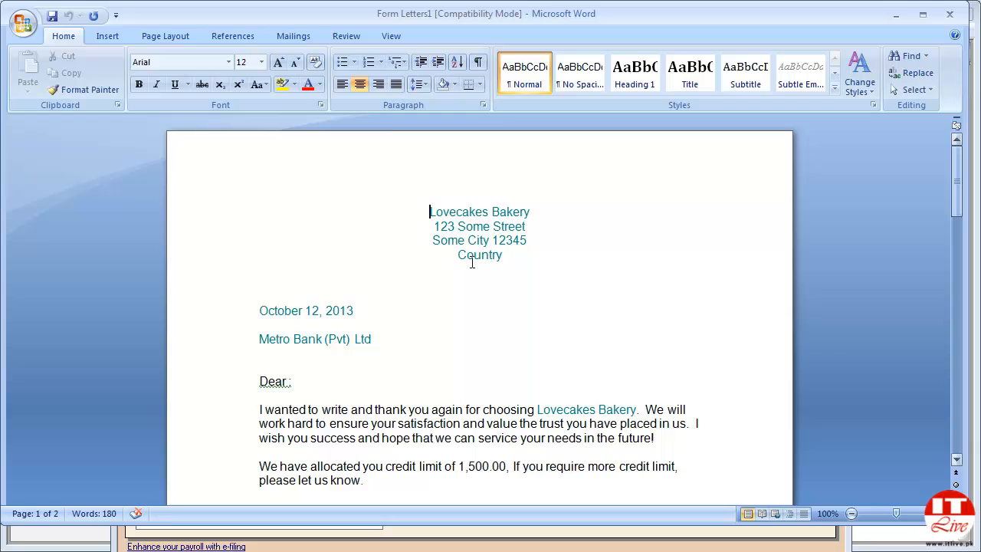
pyautogui.click(392, 214)
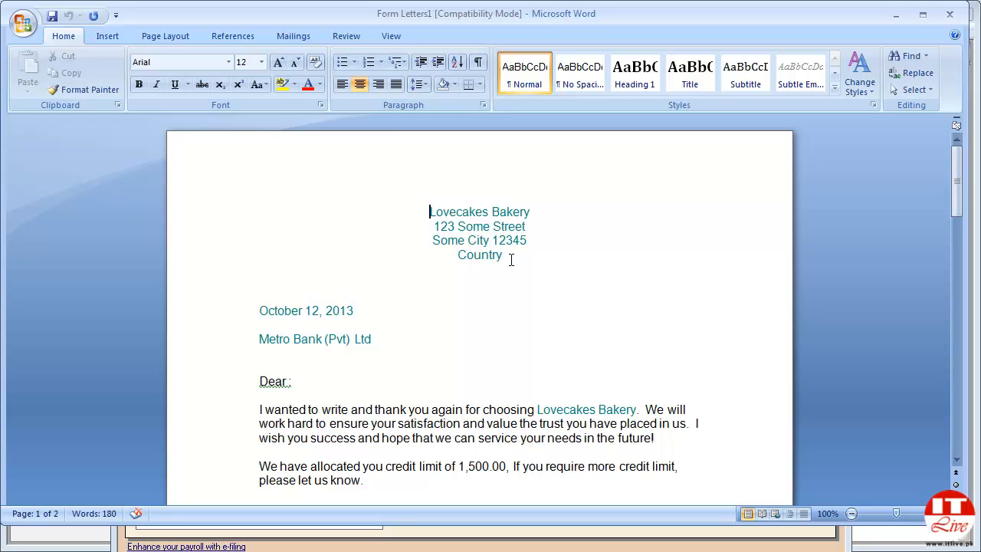
pyautogui.click(194, 334)
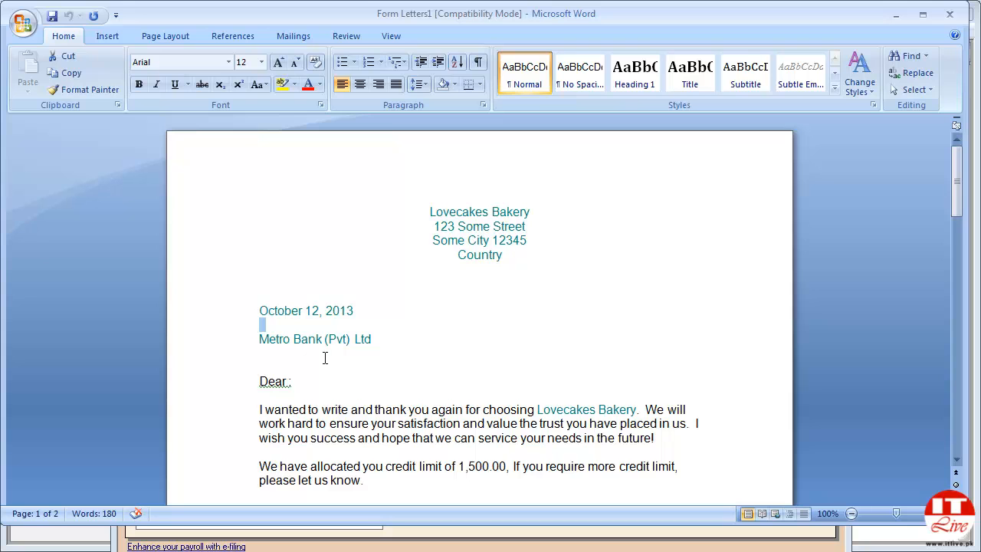
pyautogui.click(288, 381)
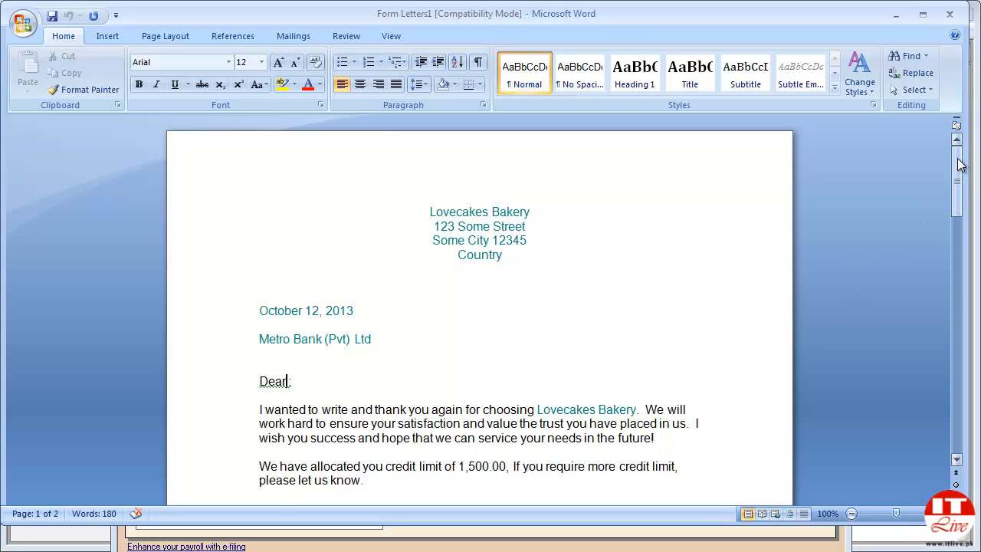
pyautogui.moveTo(962, 165); pyautogui.dragTo(959, 184)
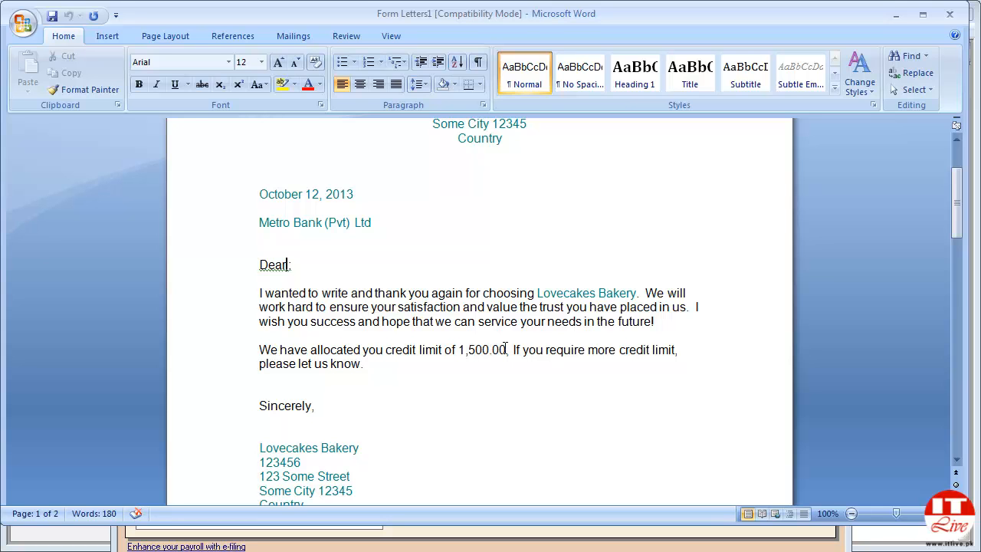
pyautogui.moveTo(505, 350); pyautogui.dragTo(458, 351)
pyautogui.click(556, 407)
pyautogui.scroll(-2, 445, 407)
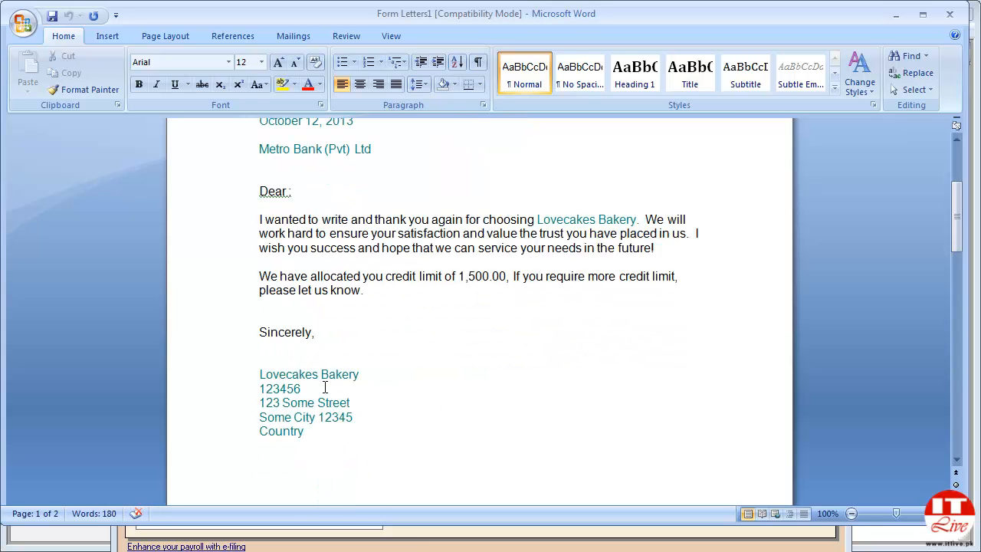
pyautogui.scroll(-5, 374, 414)
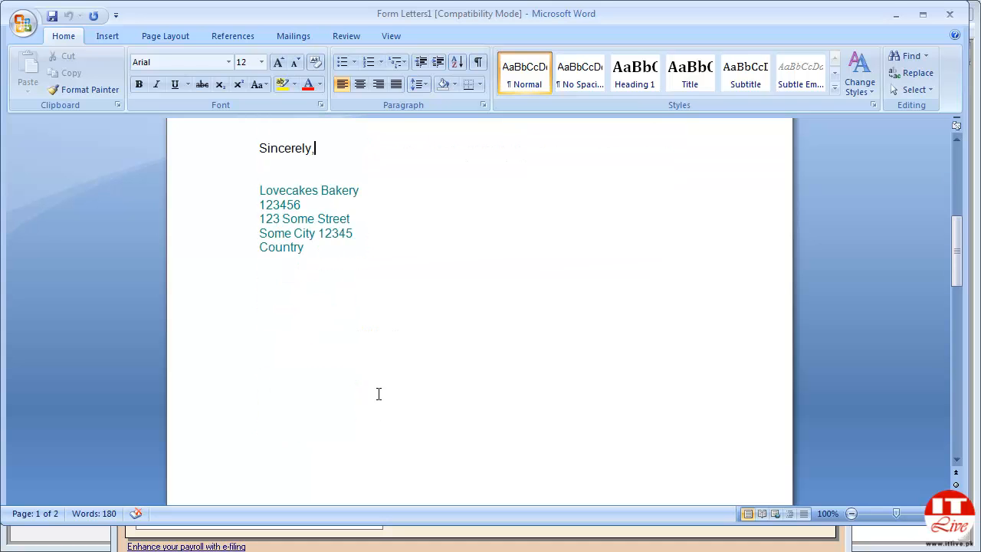
# Review the second customer's merged letter, including the customer block, credit limit sentence and closing
pyautogui.scroll(-10, 377, 400)
pyautogui.click(232, 358)
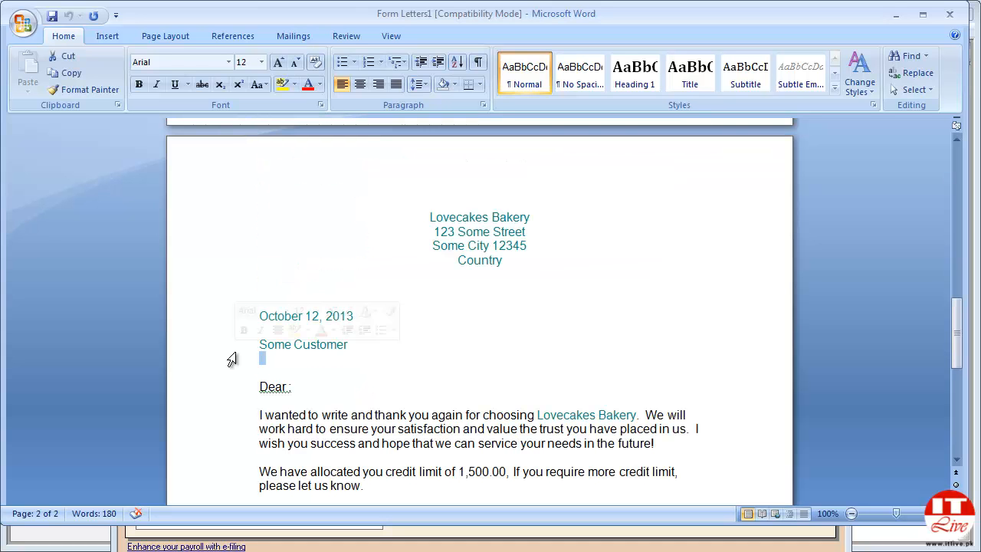
pyautogui.scroll(-10, 418, 359)
pyautogui.scroll(7, 425, 357)
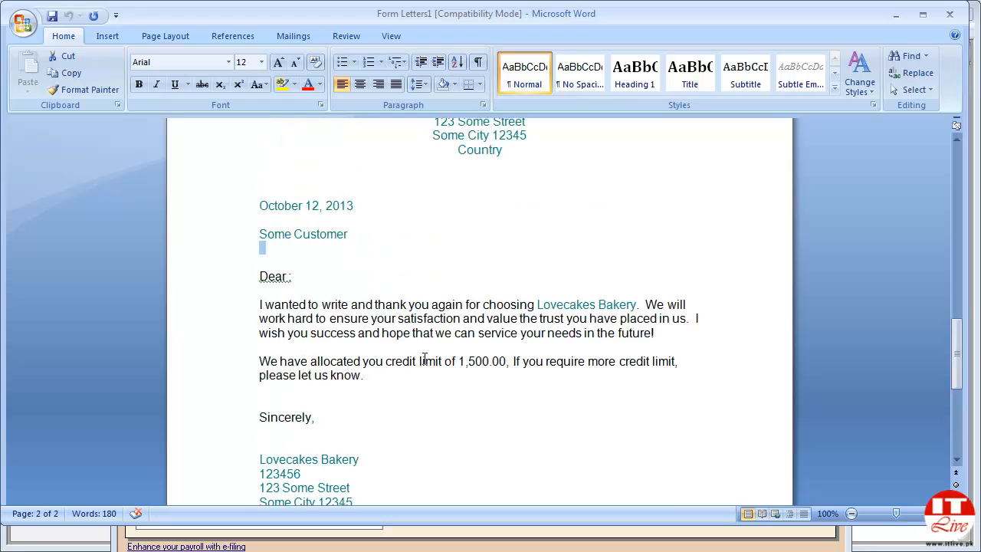
pyautogui.scroll(5, 424, 359)
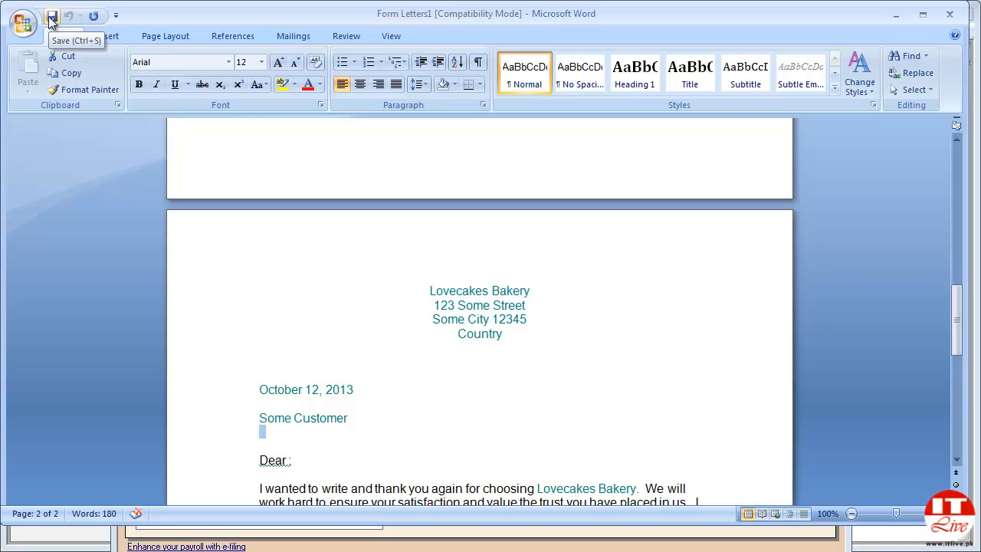
# Close the merged letters without saving them, and close Peachtree's report and form selection window
pyautogui.click(950, 14)
pyautogui.click(495, 336)
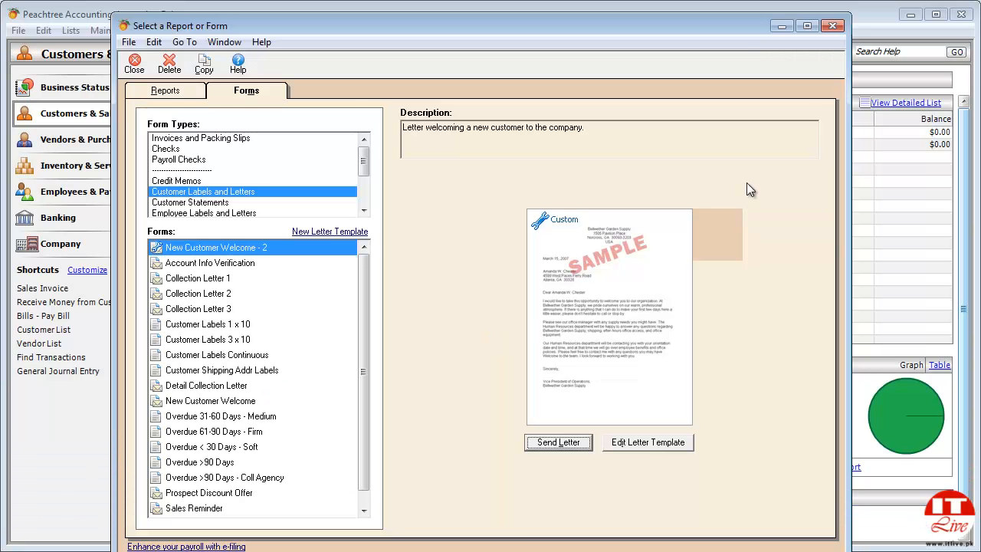
pyautogui.click(134, 66)
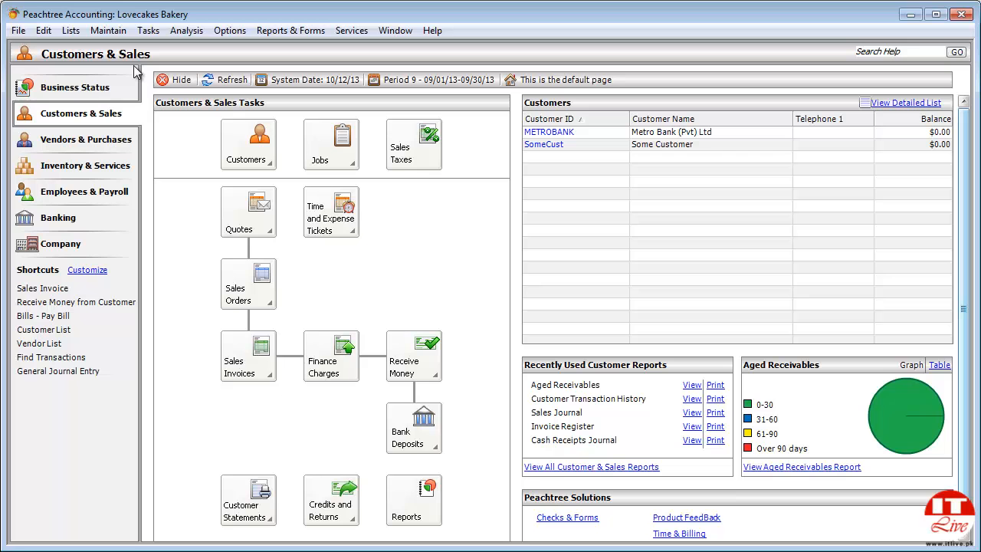